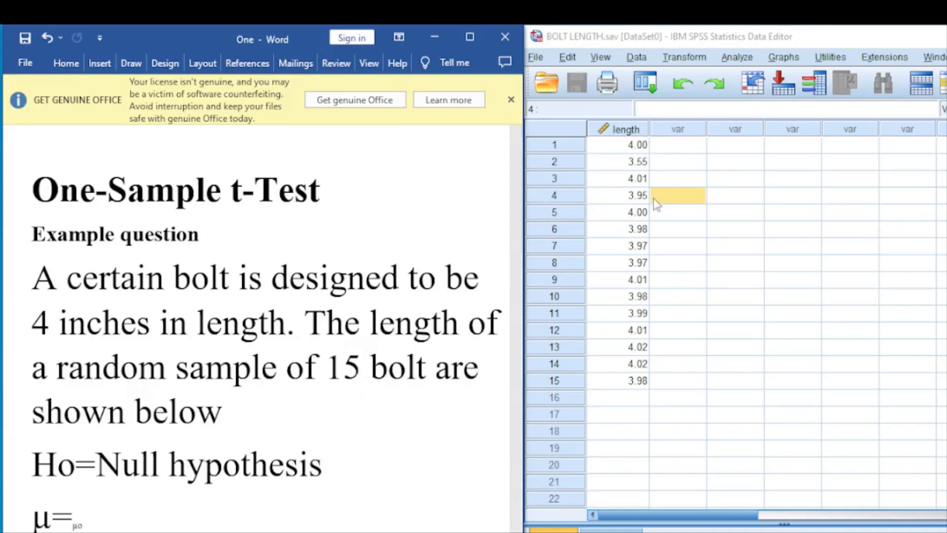
Add the line "Specified mean = 4" beneath the bolt example question, before the null hypothesis heading
click(223, 415)
key(Return)
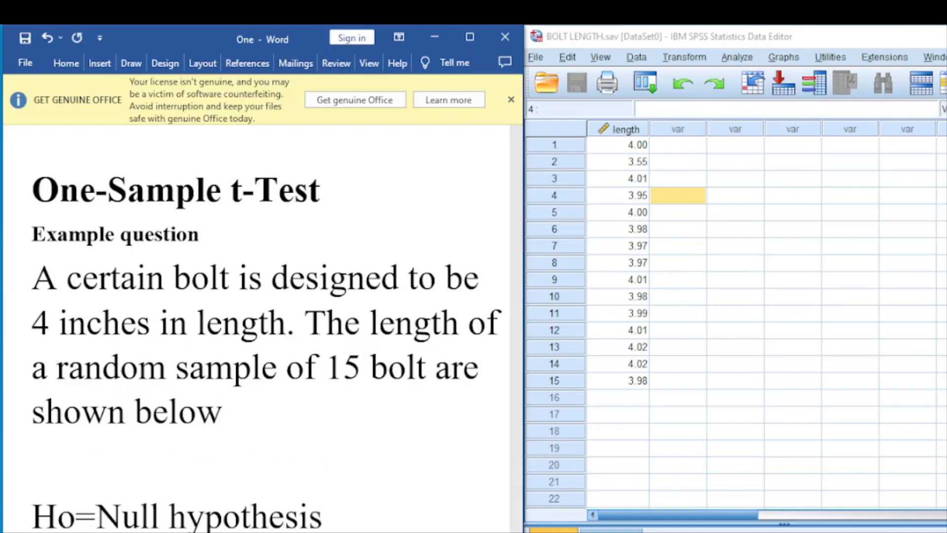
text(Spef)
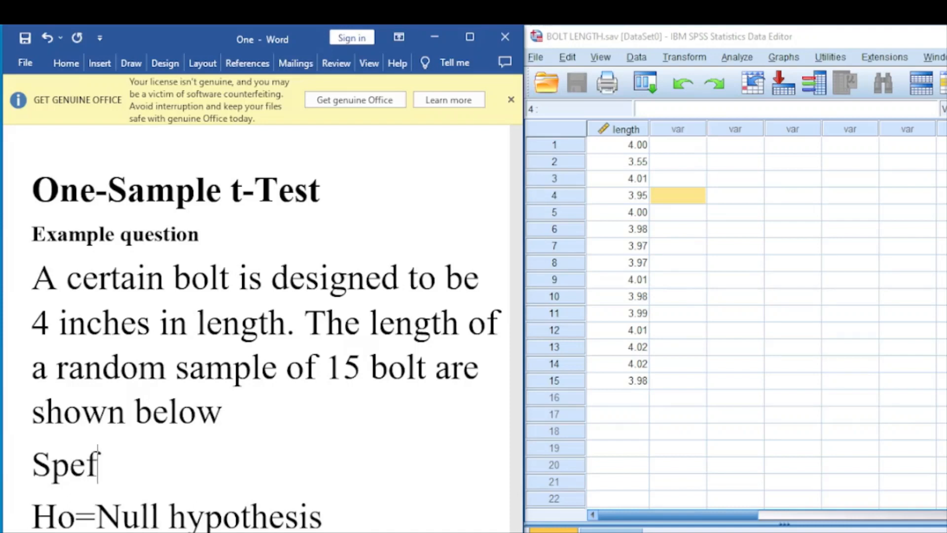
key(BackSpace)
text(cifies)
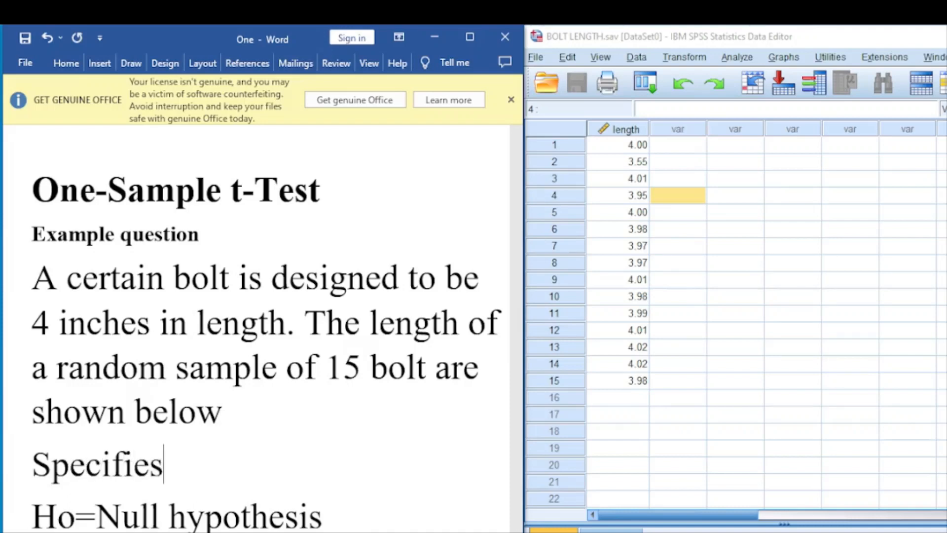
key(BackSpace)
text(d m)
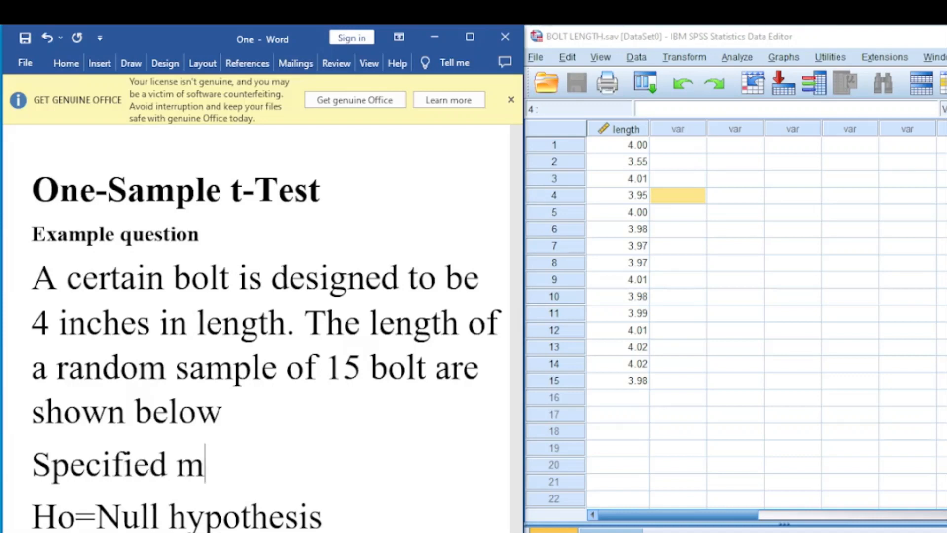
text(ean)
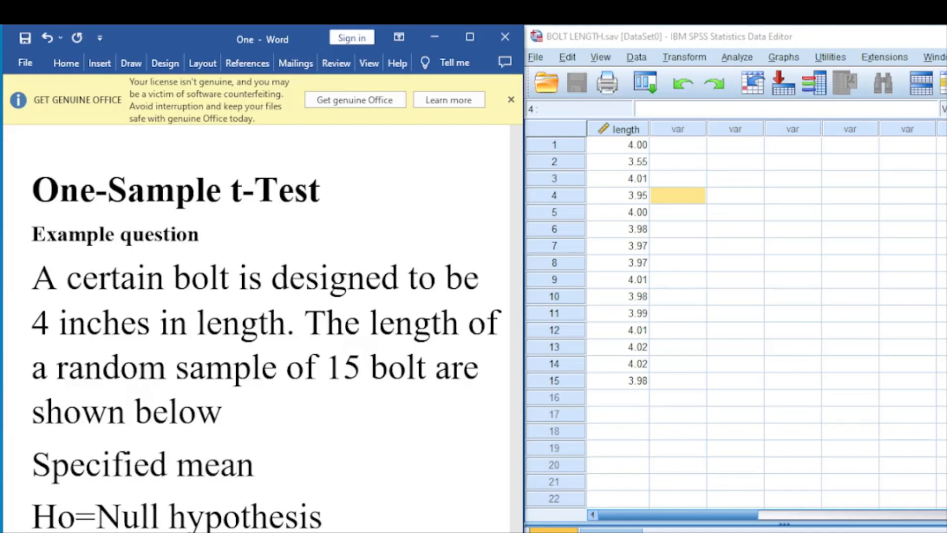
text( = 4)
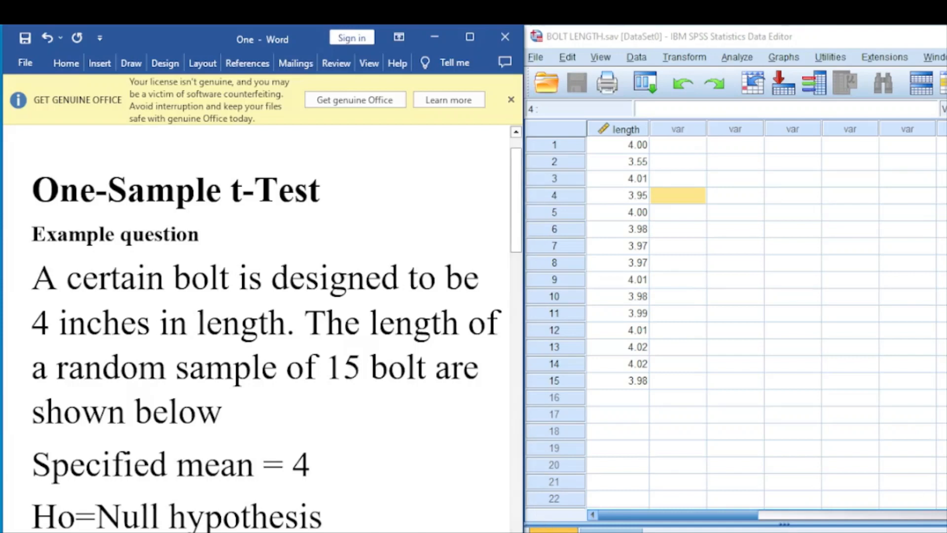
Add the line "population mean = sample mean" directly under the null hypothesis formula
scroll(262, 326, down, 1)
scroll(262, 325, down, 4)
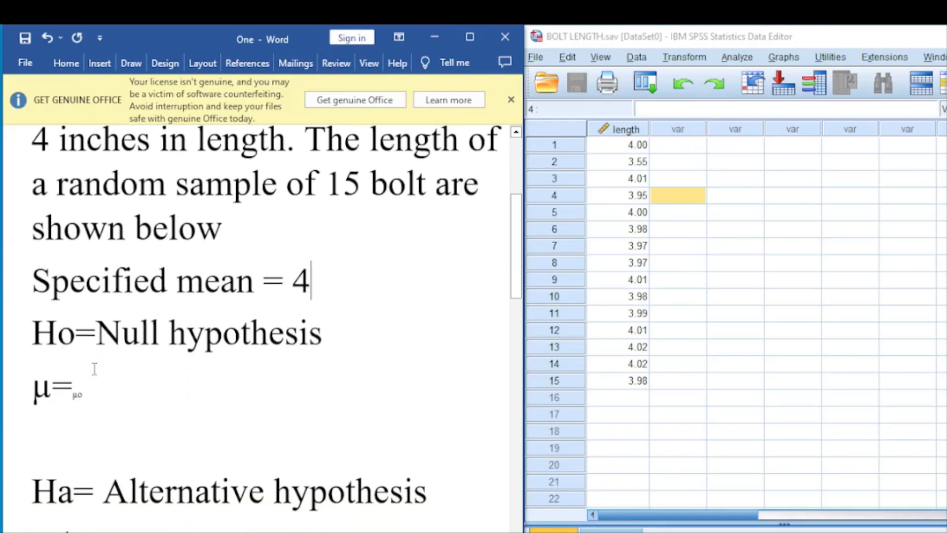
click(95, 385)
key(Return)
text(μo)
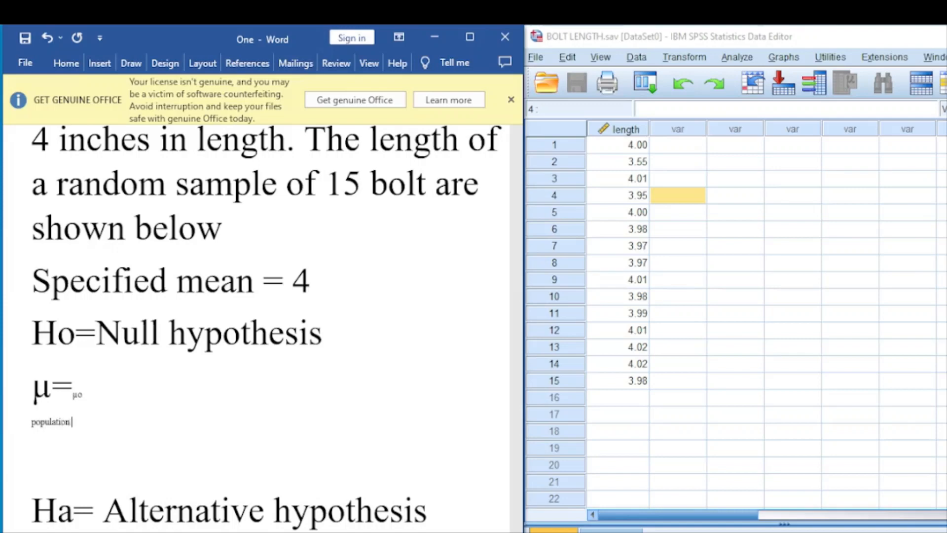
text(n = sample mean)
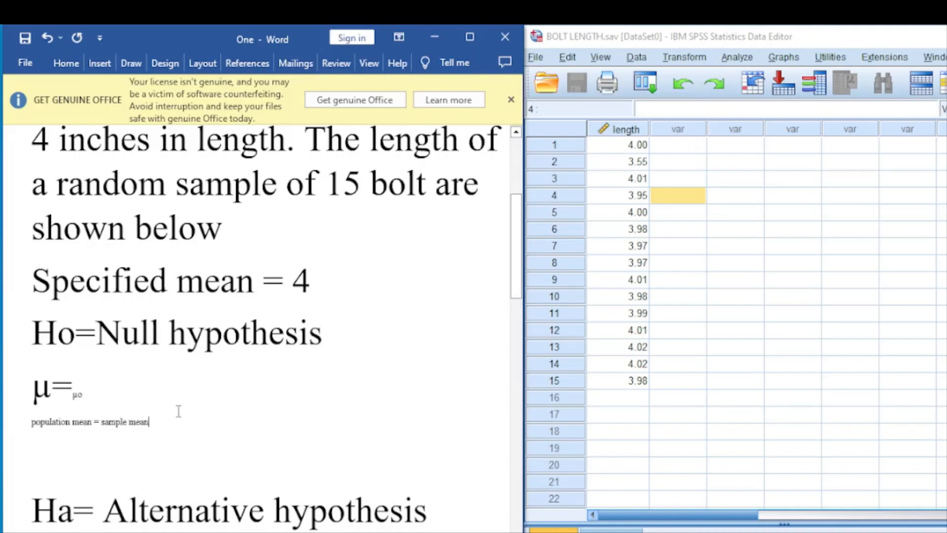
Add the line "accept the null hypothesis" below "population mean = sample mean"
key(Return)
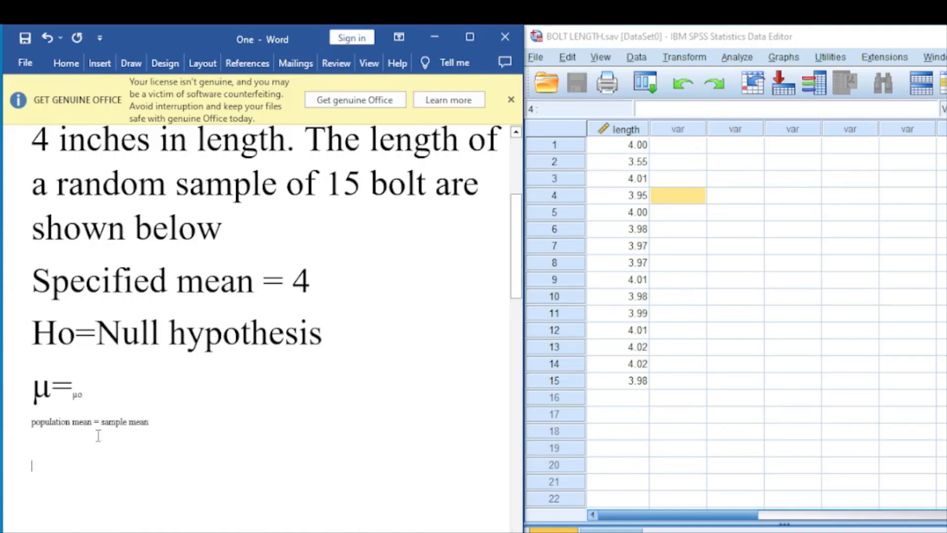
text(acce)
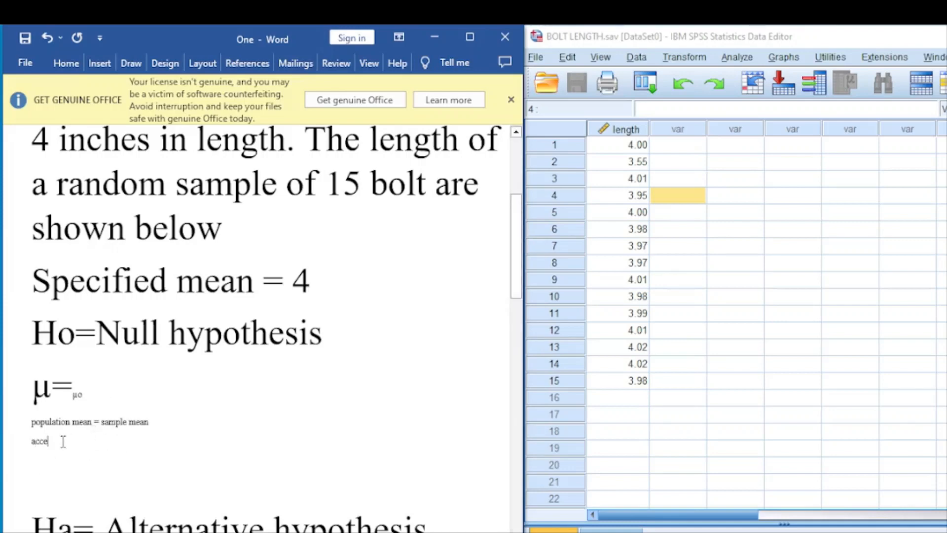
drag(61, 440, 28, 422)
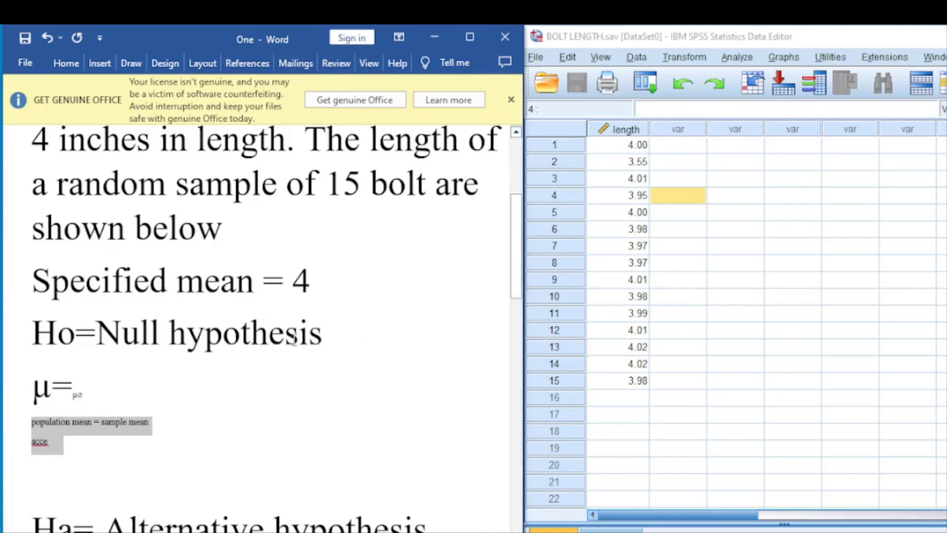
click(53, 442)
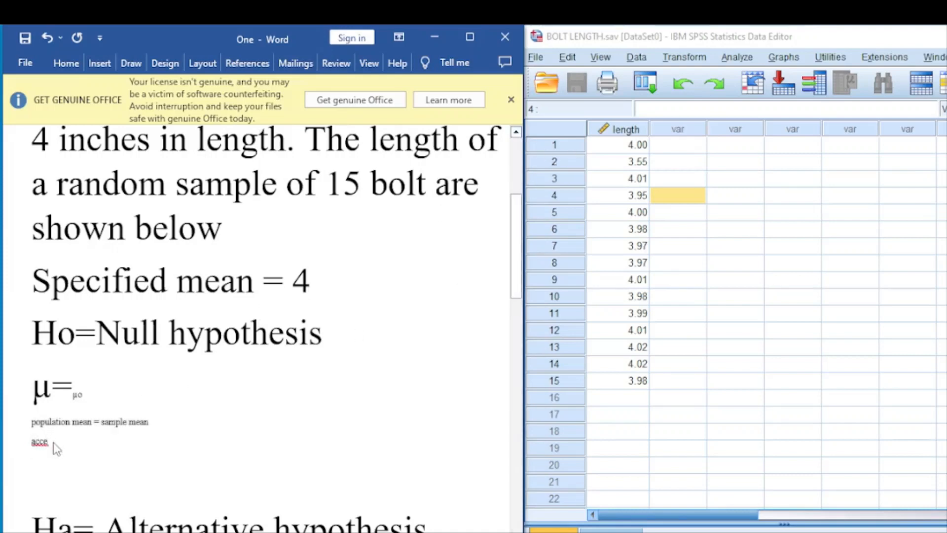
text(pt)
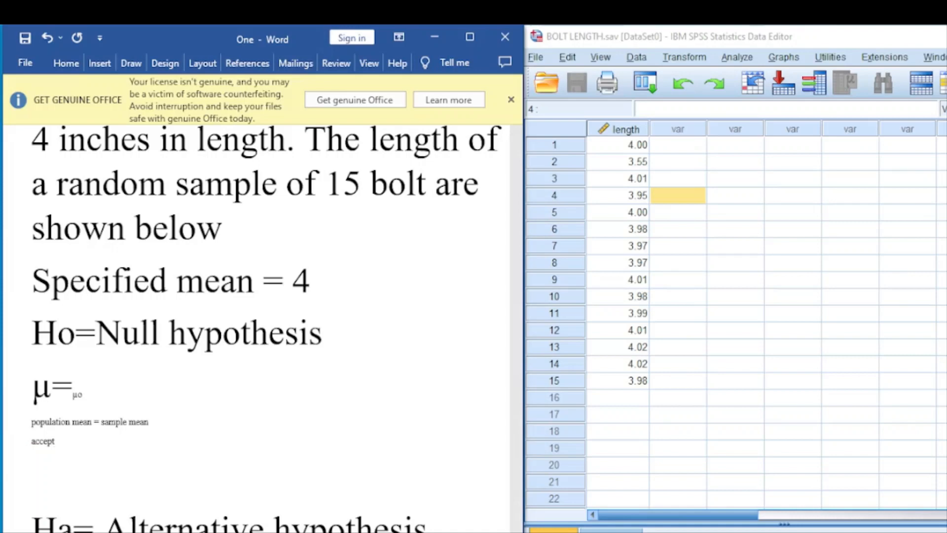
text( the null hypothesis)
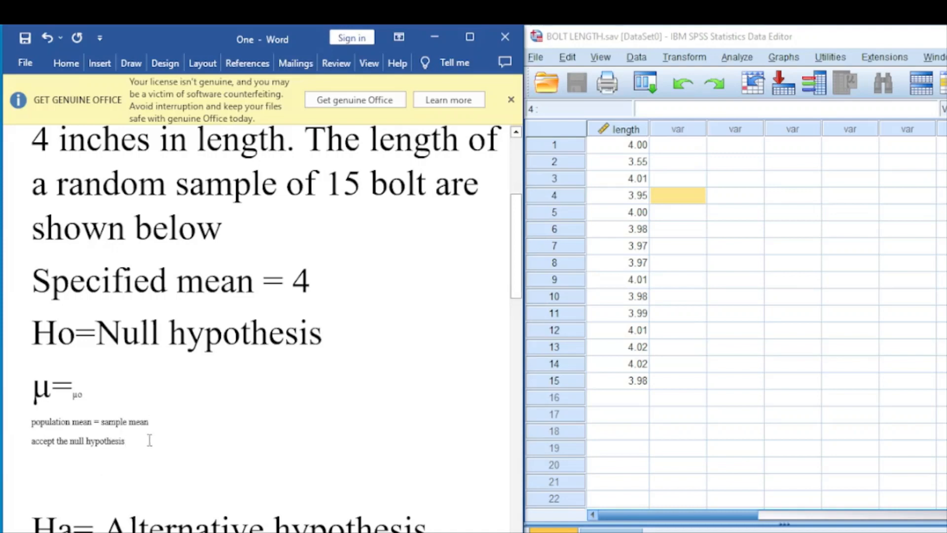
Set the two explanation lines under the null hypothesis formula to font size 28 and format them as a bulleted list
drag(138, 444, 29, 423)
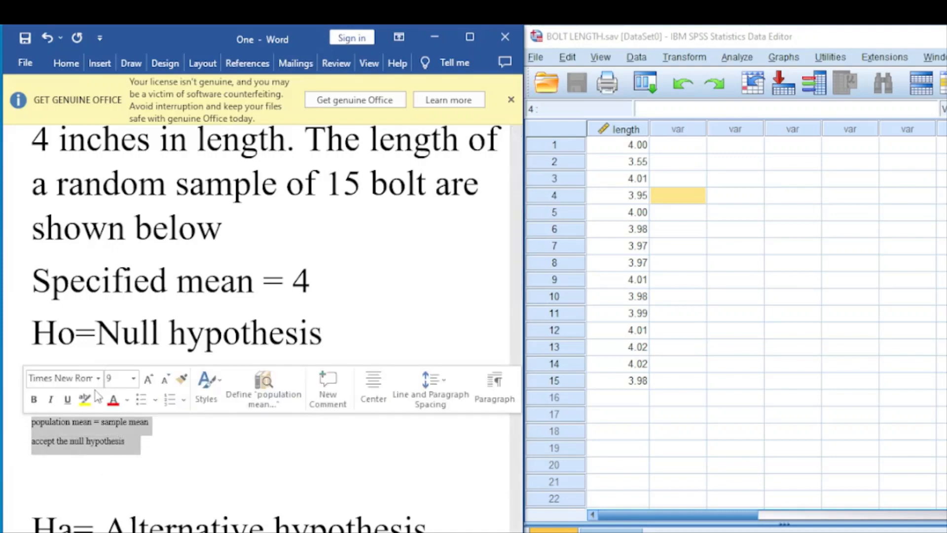
click(133, 378)
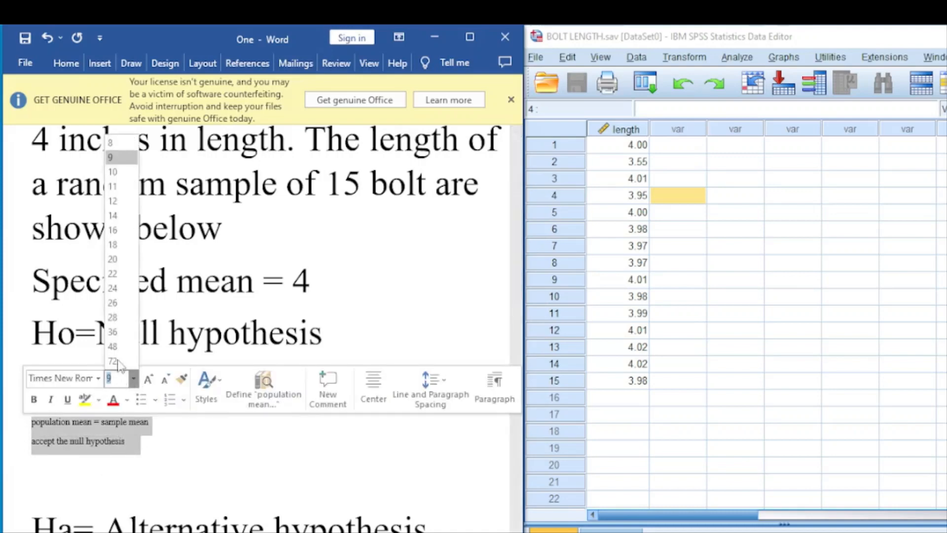
click(126, 317)
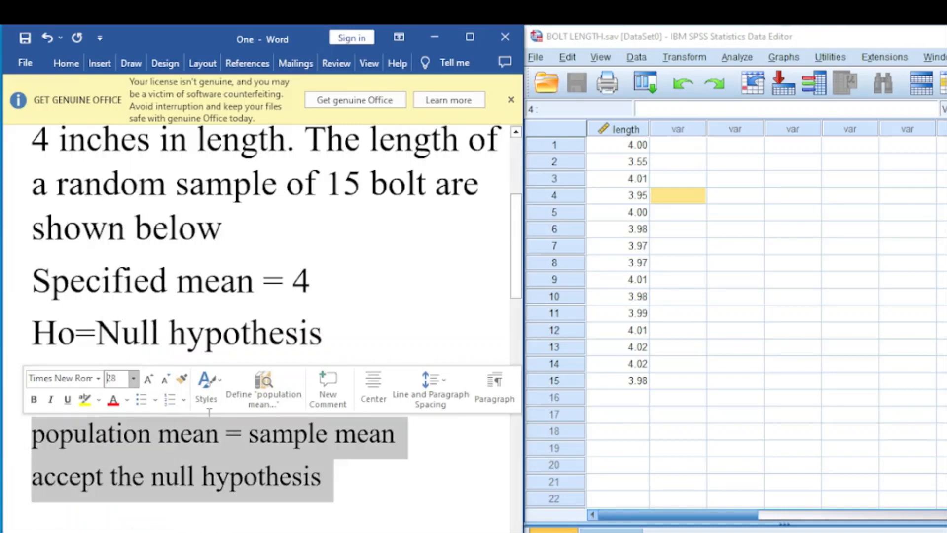
click(146, 405)
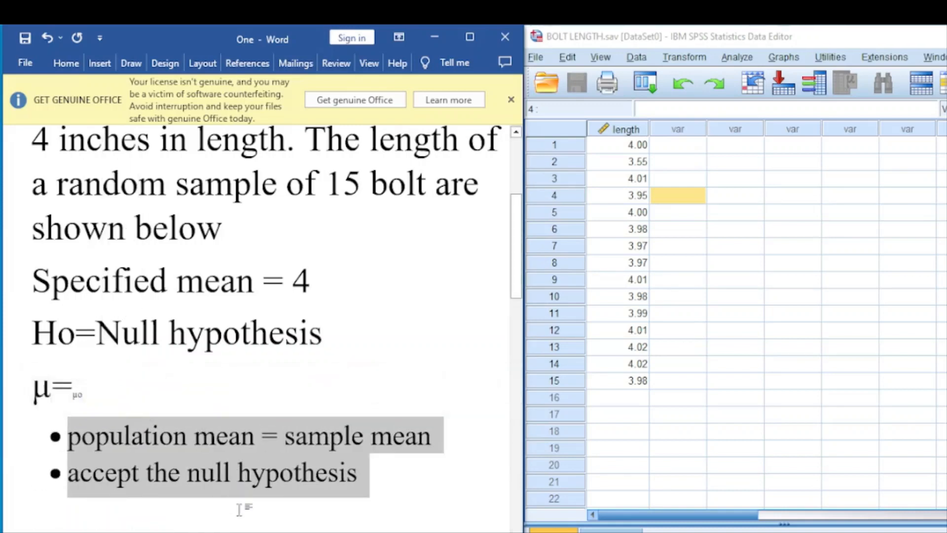
click(347, 501)
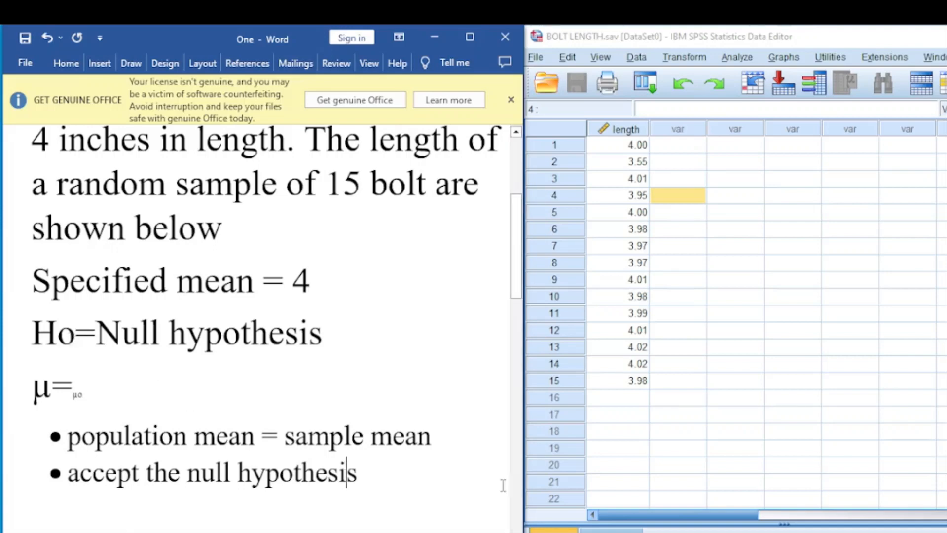
Move the "Ha= Alternative hypothesis" heading down onto the next page, directly above its μ≠μo formula
scroll(261, 306, down, 5)
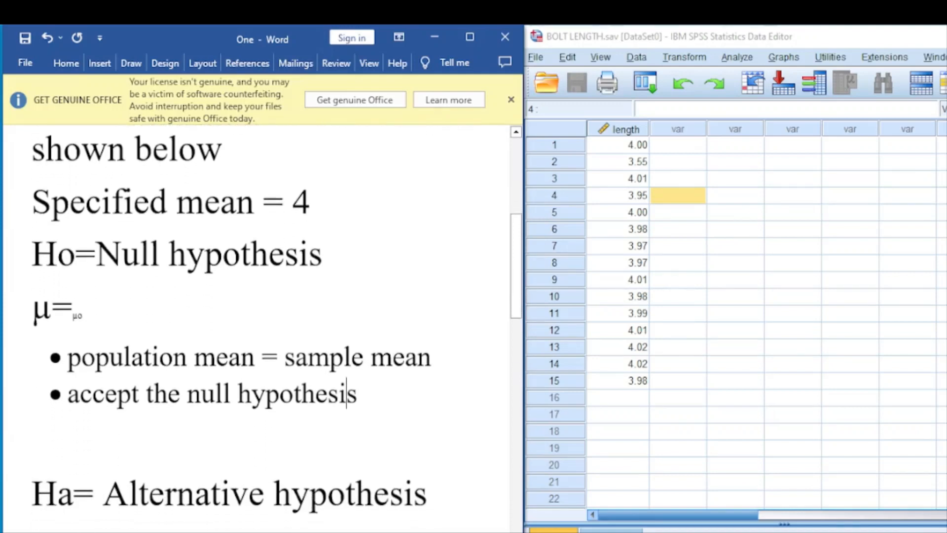
scroll(261, 306, down, 3)
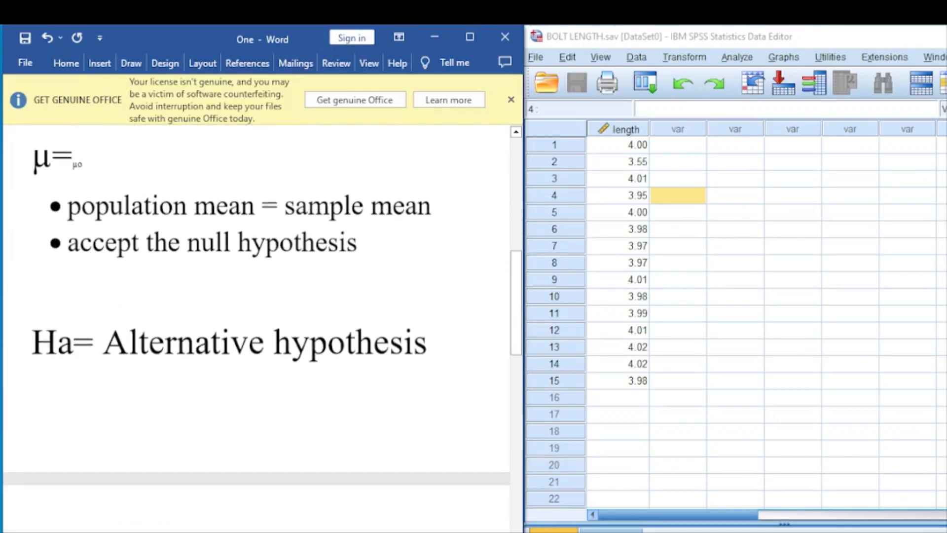
scroll(262, 305, down, 2)
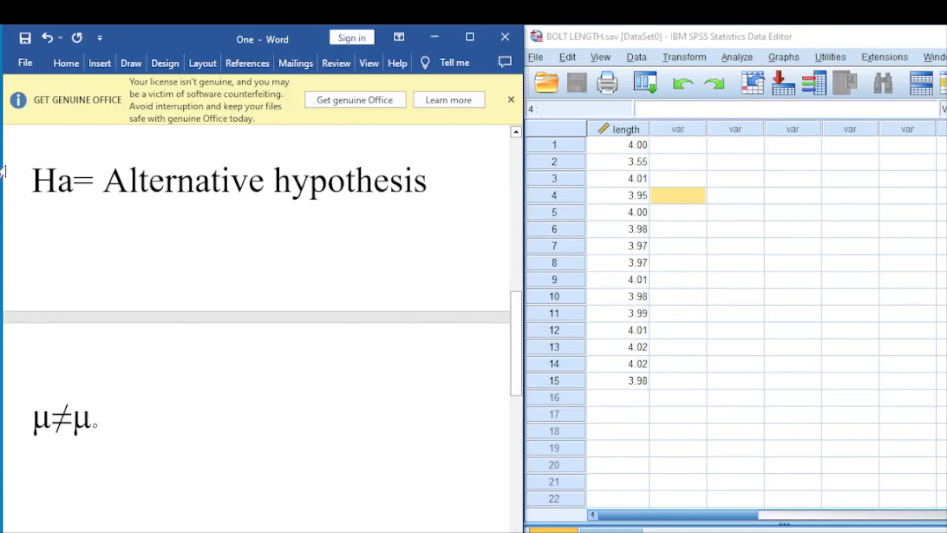
click(32, 179)
key(Return)
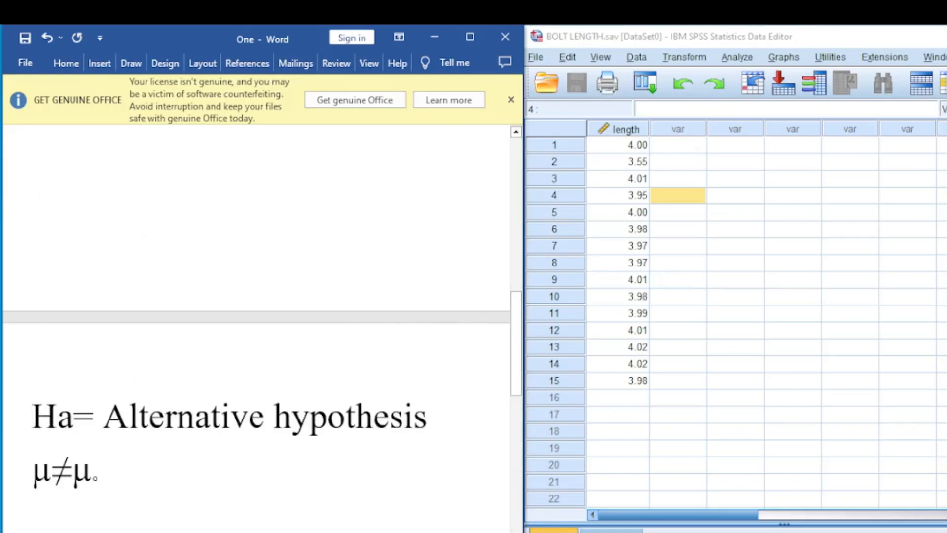
Write "4≠Sample mean" on the line below the alternative hypothesis formula, inserting the ≠ sign as a symbol
scroll(257, 326, down, 3)
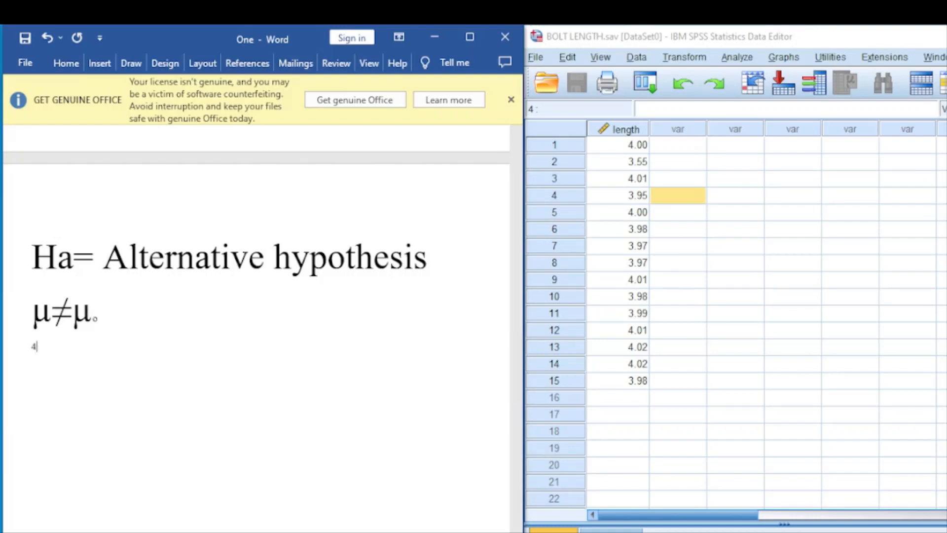
text(=)
key(BackSpace)
click(100, 64)
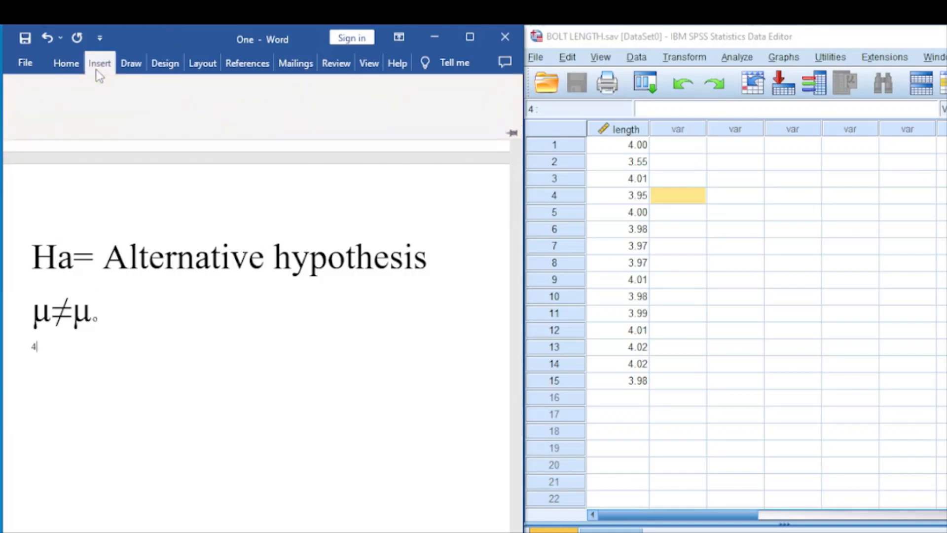
click(461, 123)
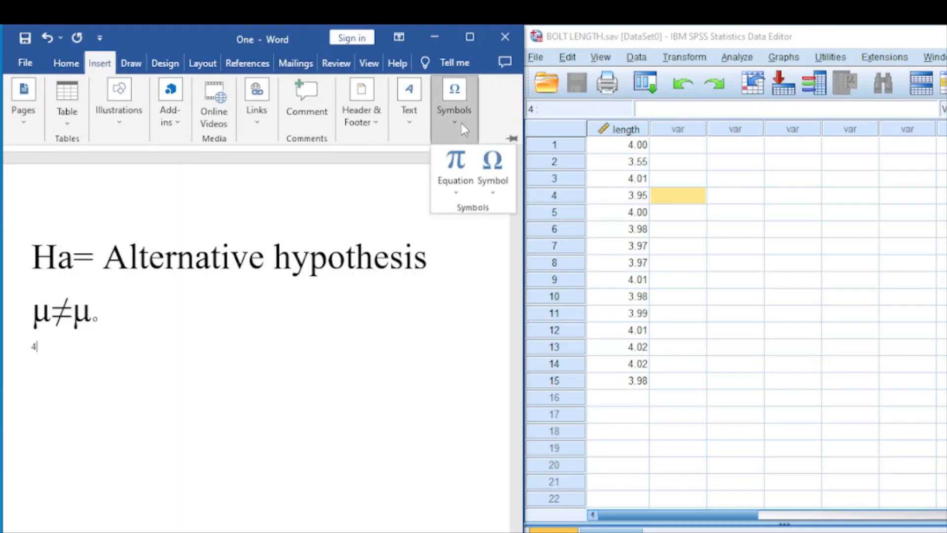
click(490, 187)
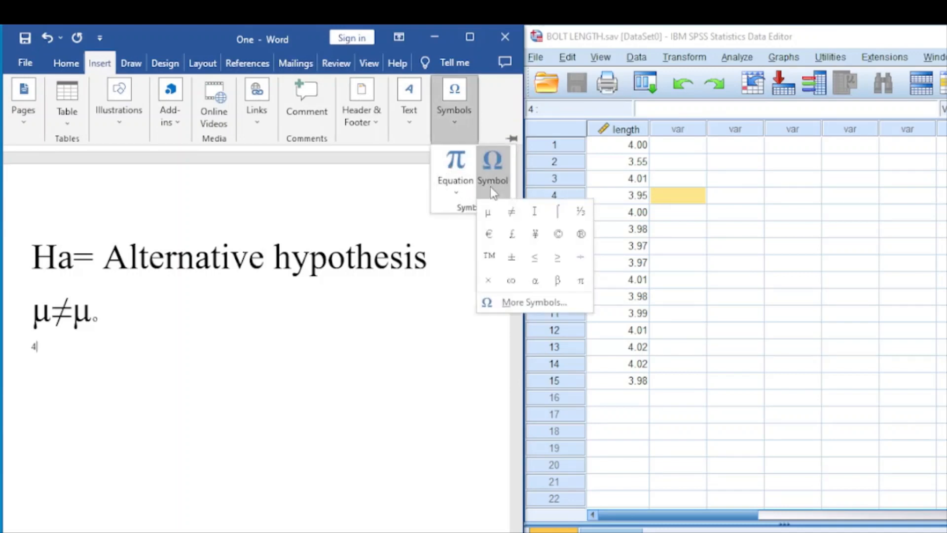
click(512, 211)
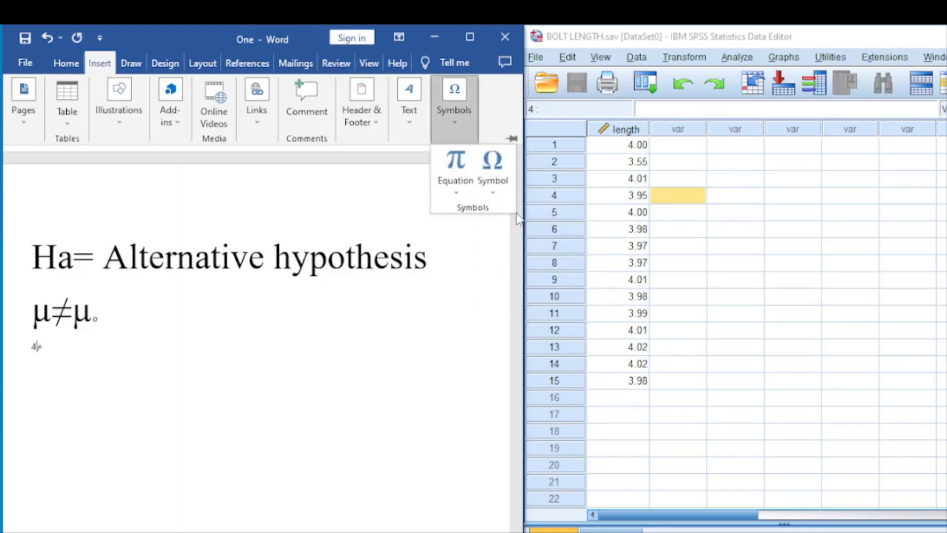
click(55, 349)
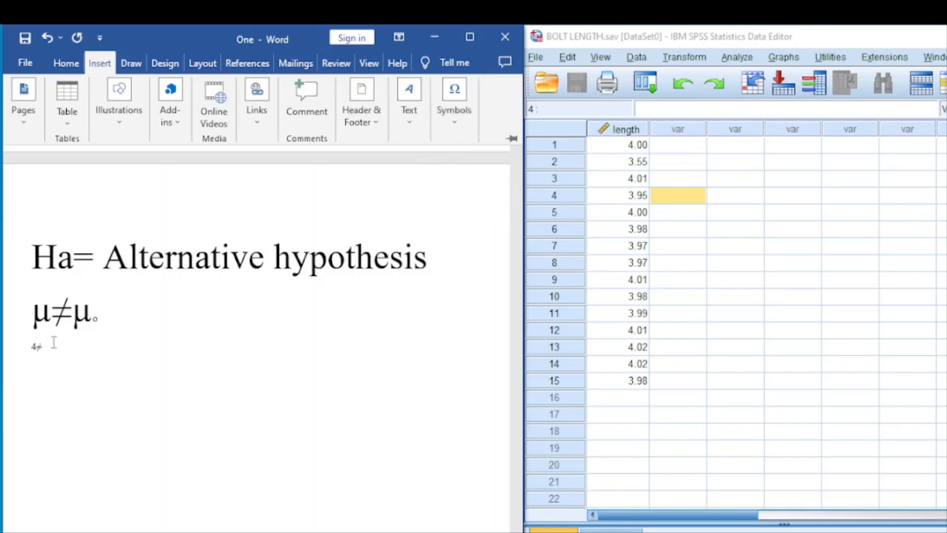
text(Samp)
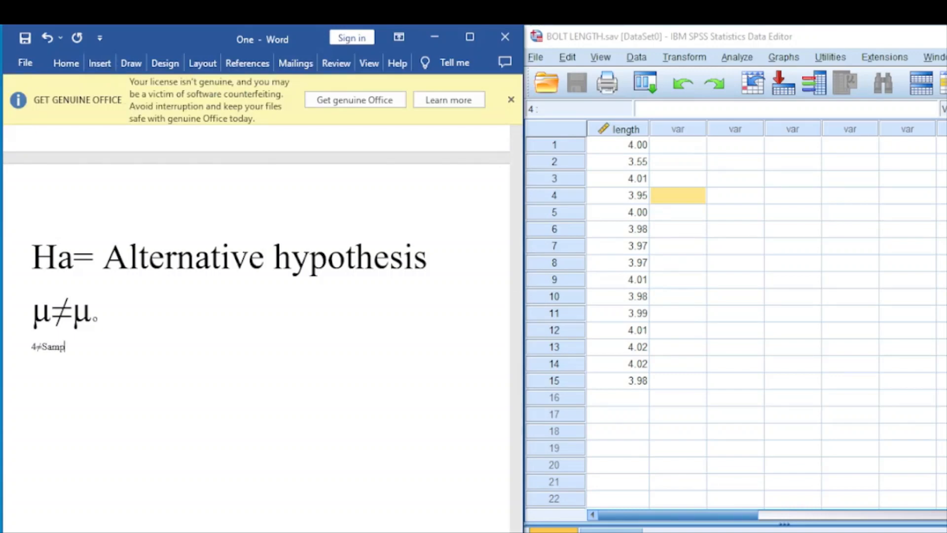
text(le mean)
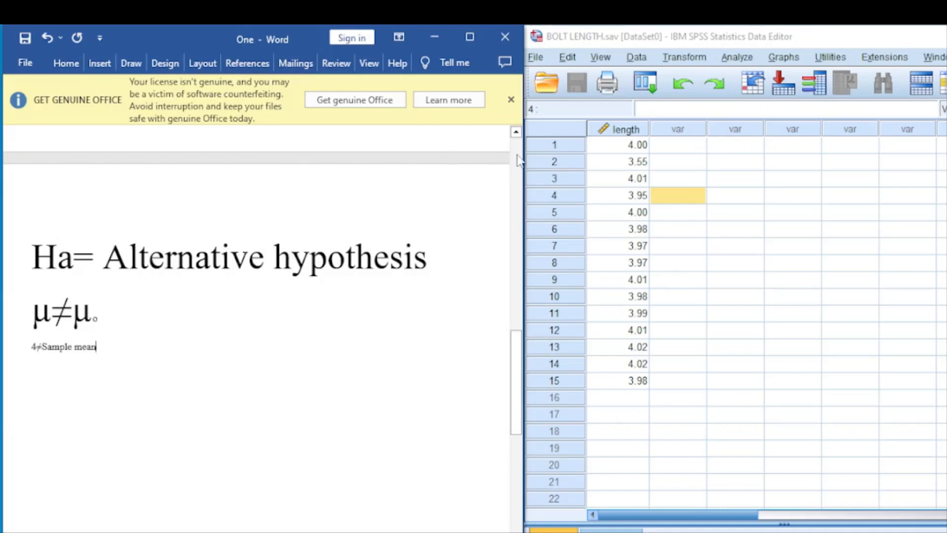
Switch to the SPSS Data Editor with BOLT LENGTH.sav and enlarge its window to full screen
click(517, 133)
scroll(517, 138, up, 5)
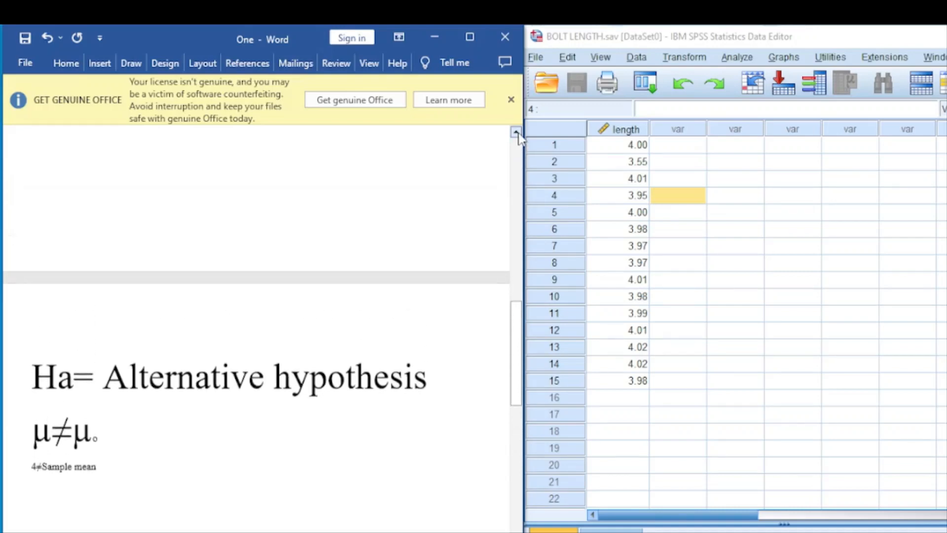
scroll(518, 148, up, 8)
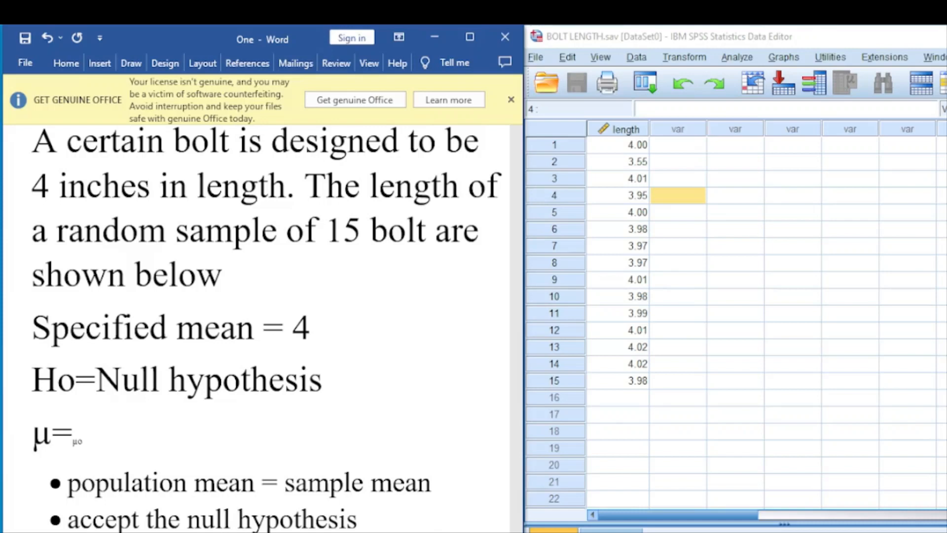
click(946, 37)
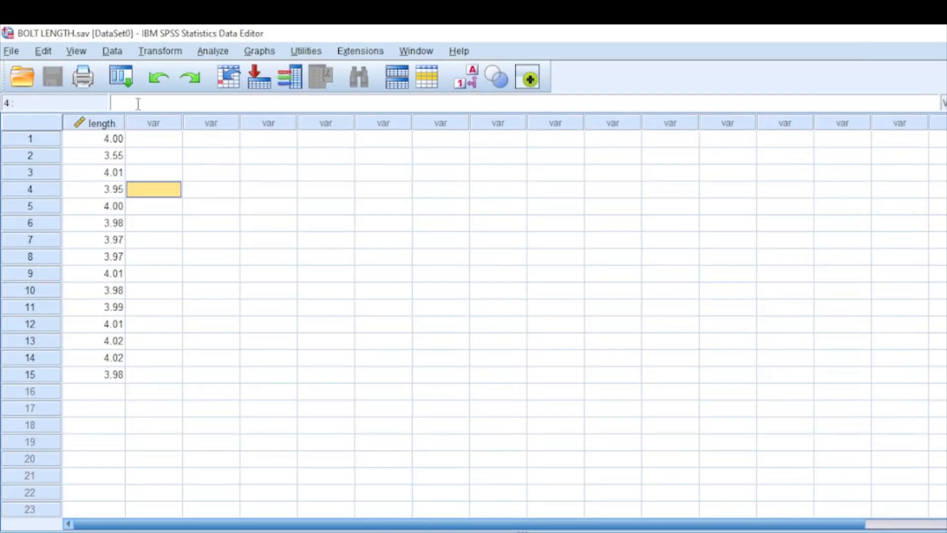
Run a One-Sample T Test on the length of the bolt variable, leaving the test value at 0
click(207, 53)
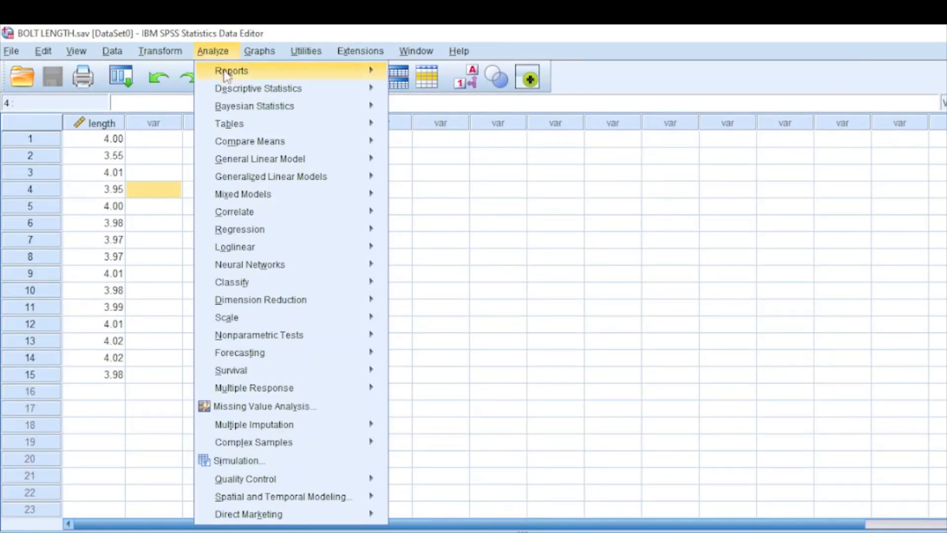
mouse_move(271, 93)
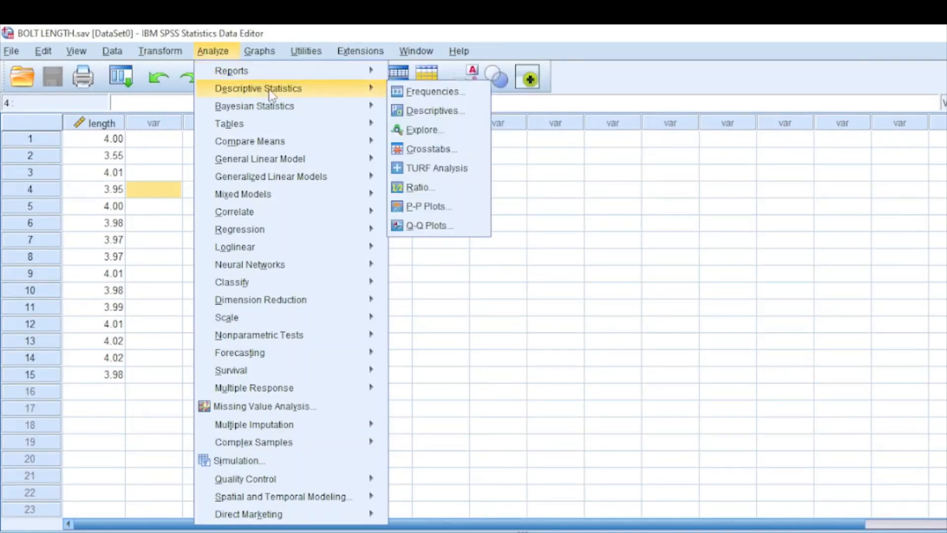
mouse_move(296, 124)
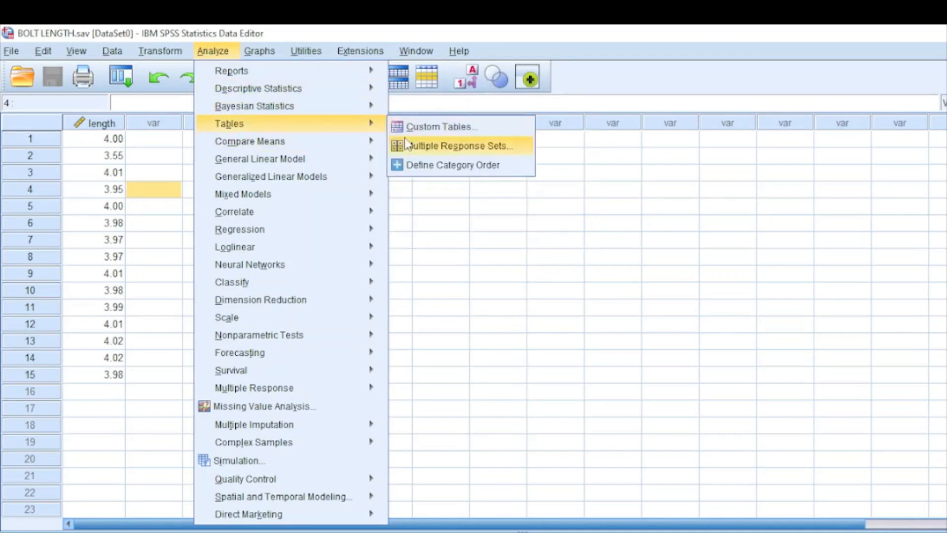
mouse_move(366, 141)
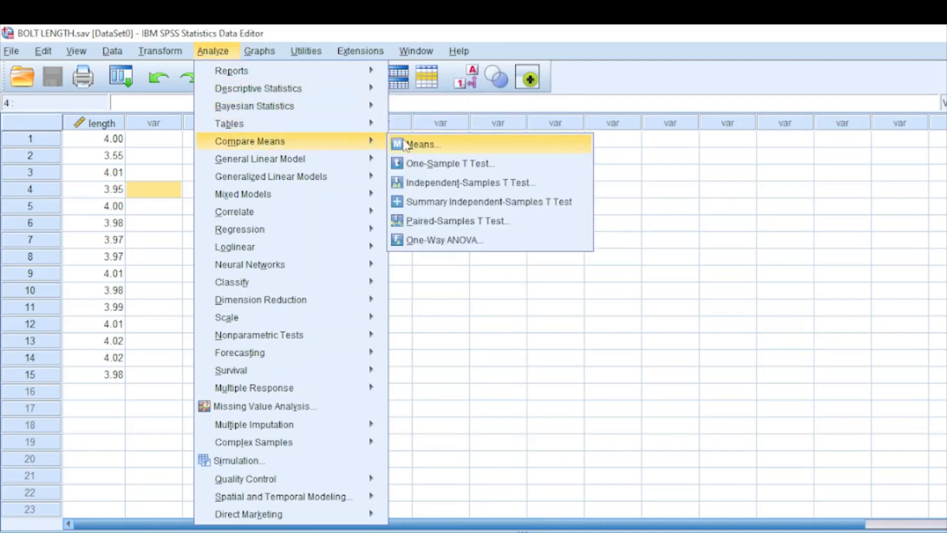
click(424, 163)
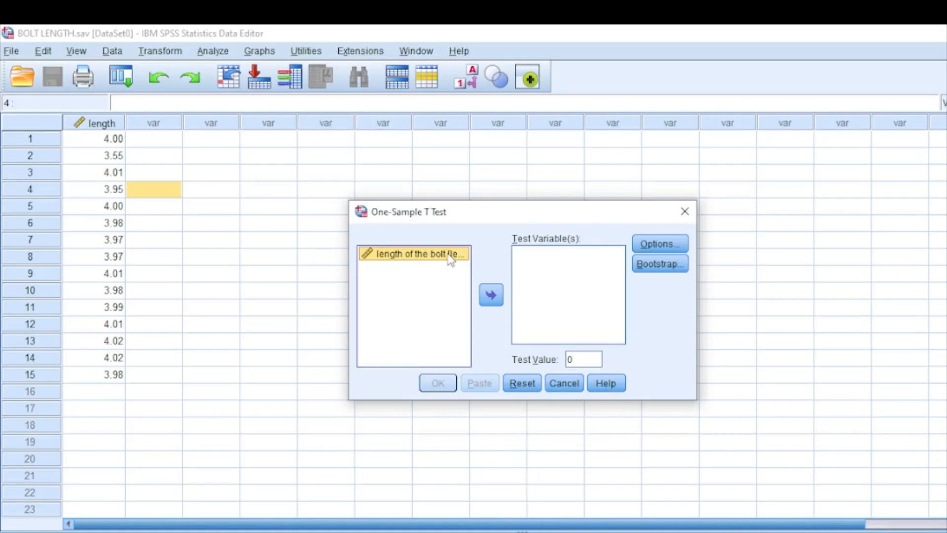
click(492, 296)
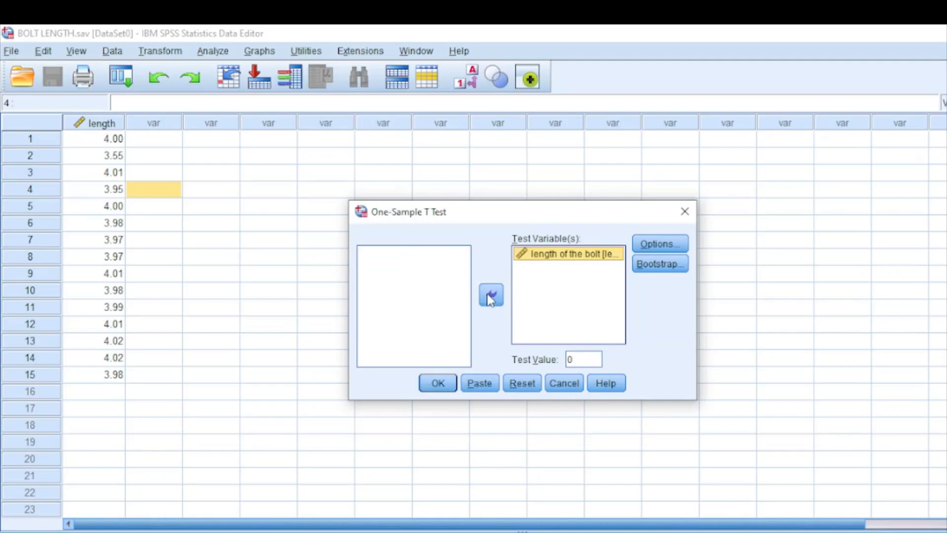
click(447, 384)
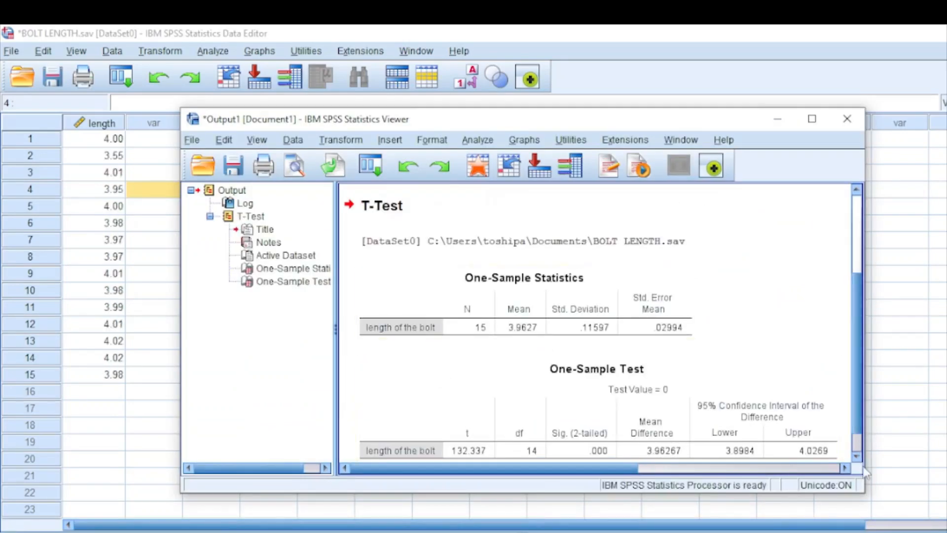
Examine the sample mean in the One-Sample Statistics table and the results in the One-Sample Test table
click(856, 451)
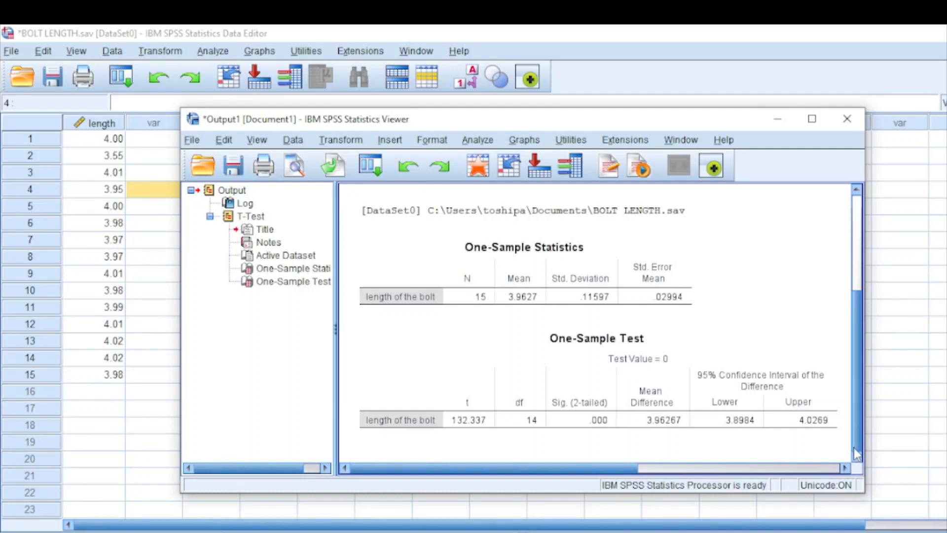
click(495, 297)
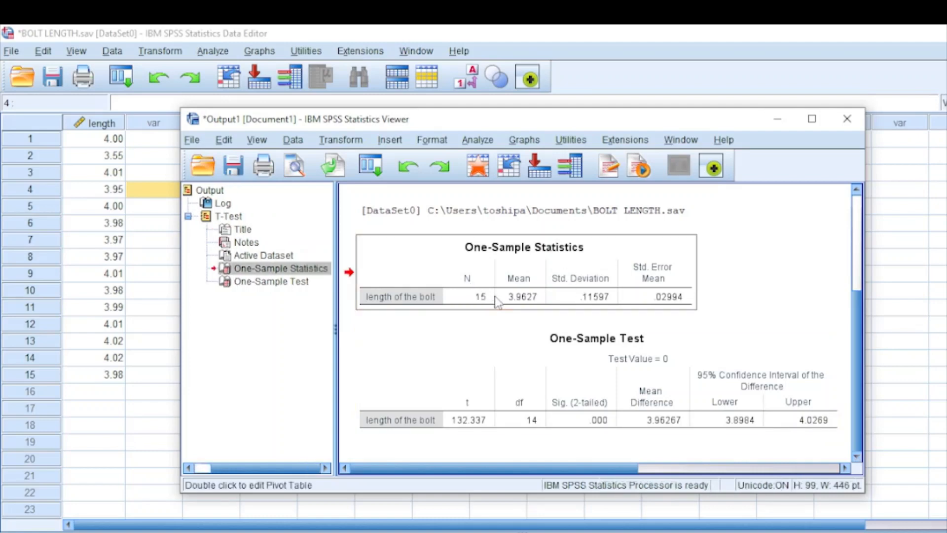
click(582, 350)
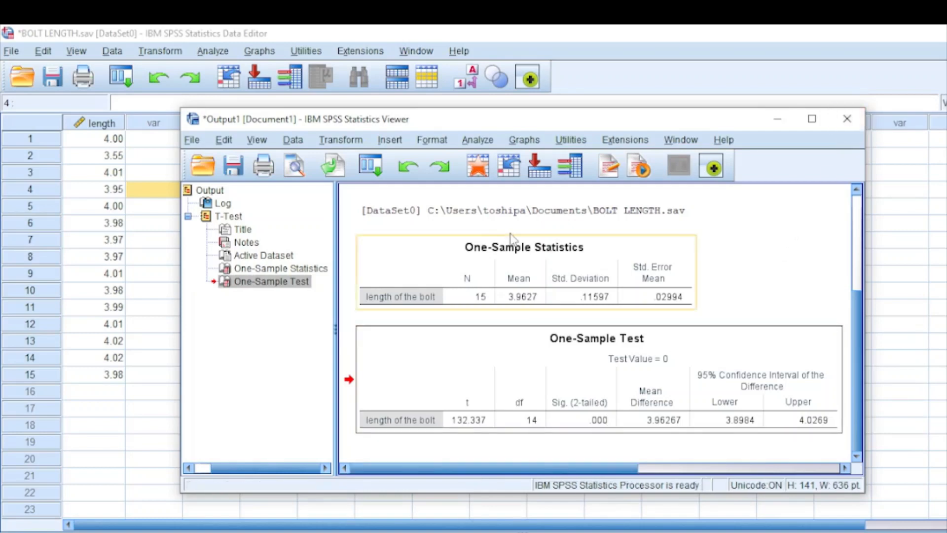
click(516, 297)
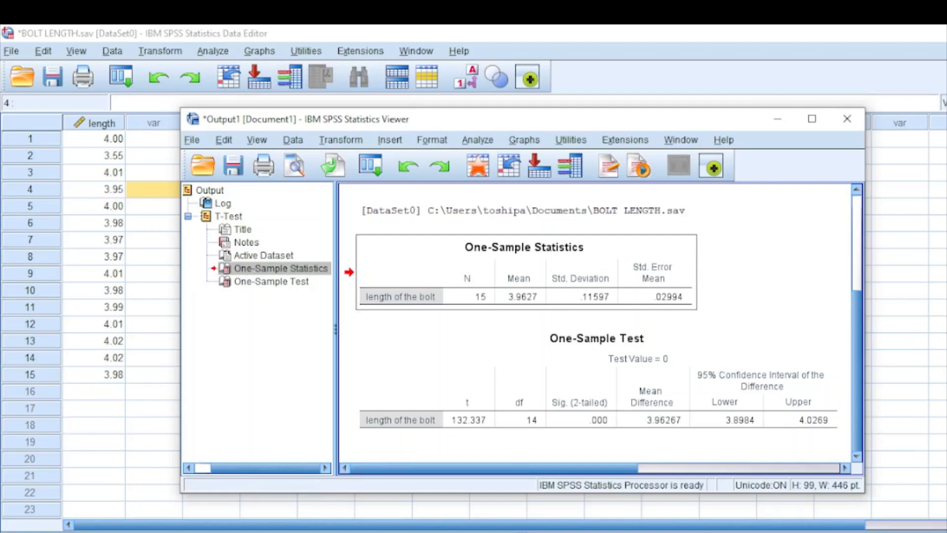
Bring the Word document and the SPSS output into view together, narrowing the output window so the hypothesis text stays readable beside it
key(alt+Tab)
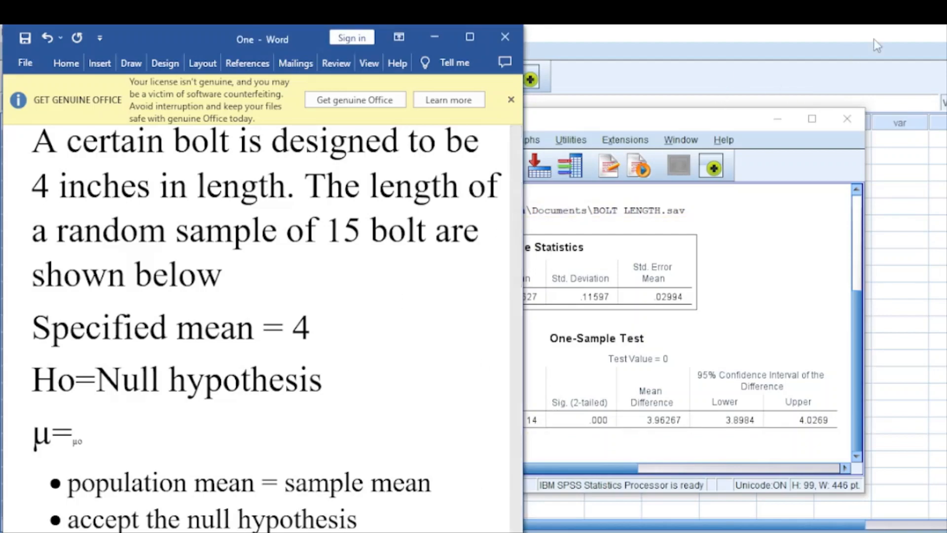
key(alt+Tab)
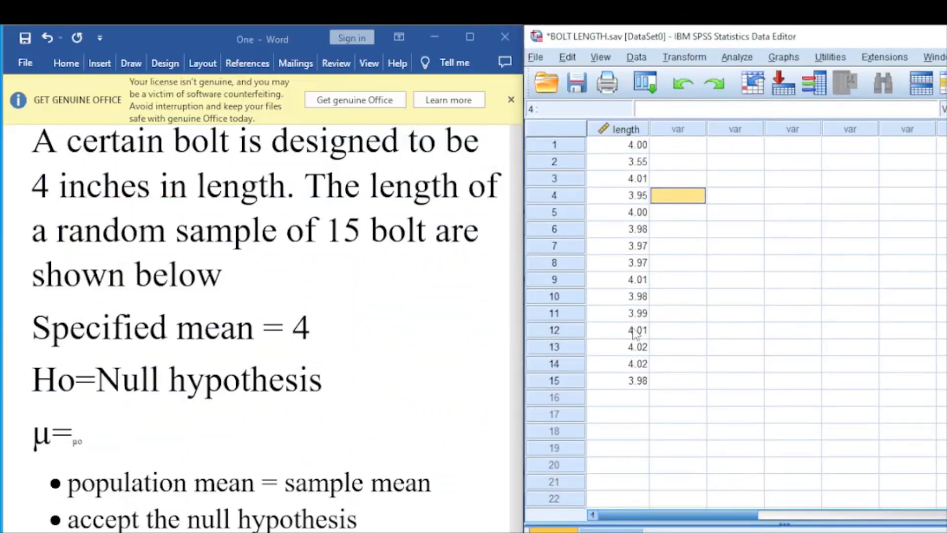
key(alt+Tab)
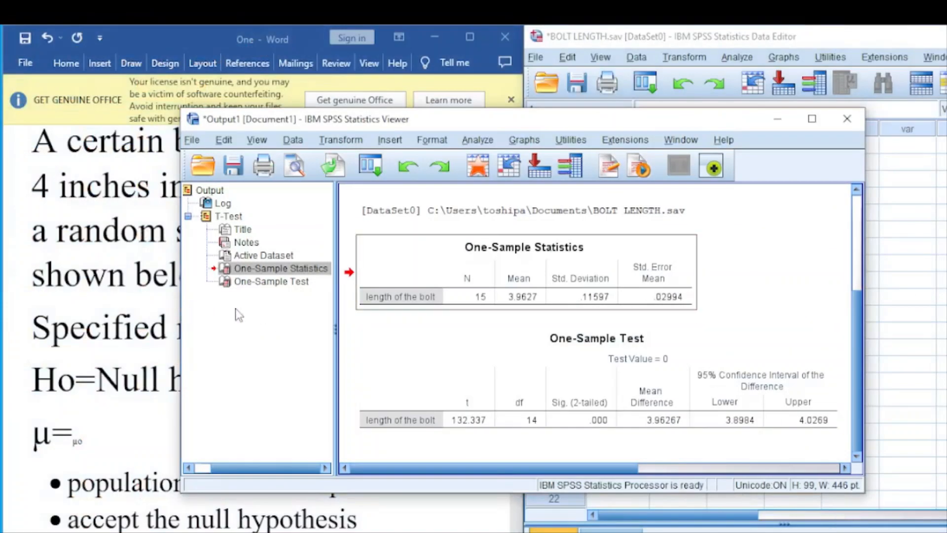
drag(180, 306, 450, 279)
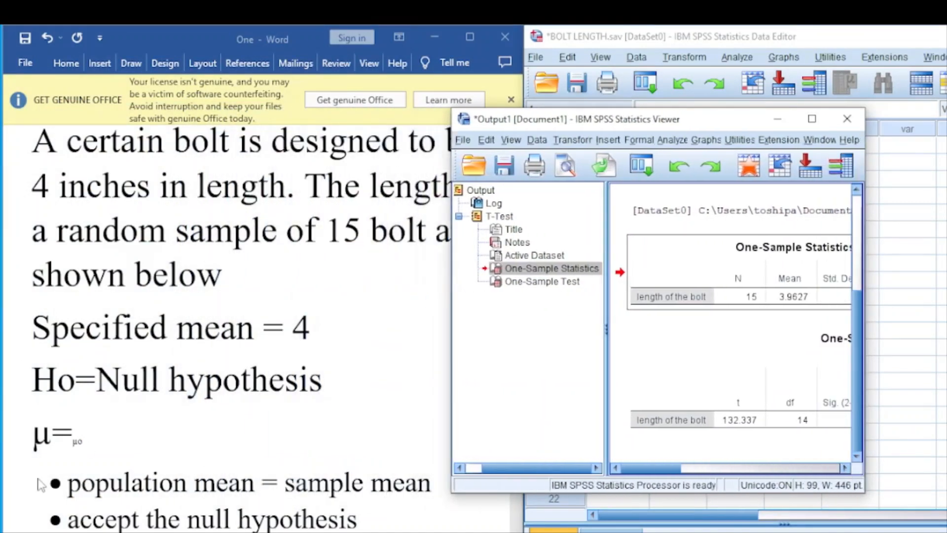
In the Word document, write "4=3.9" on a new line directly below the null hypothesis formula
click(100, 434)
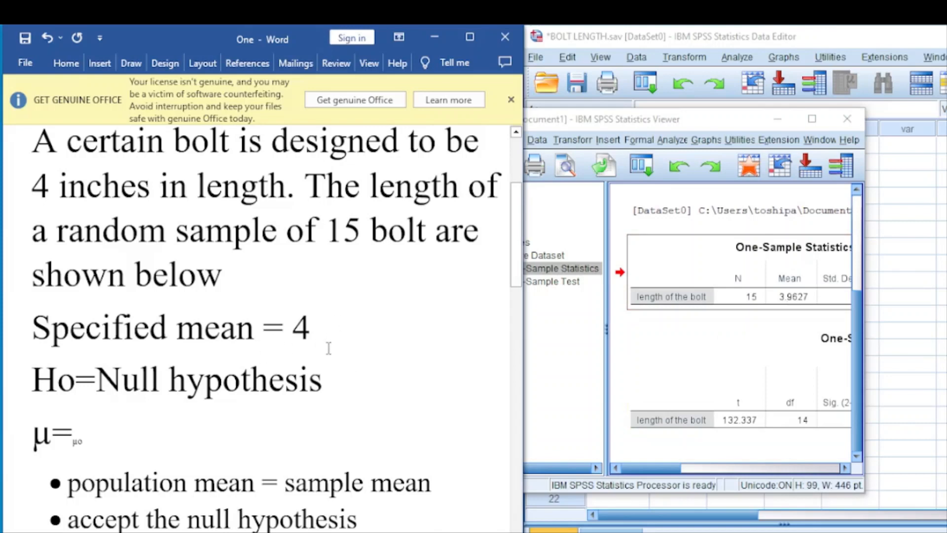
click(98, 437)
key(Return)
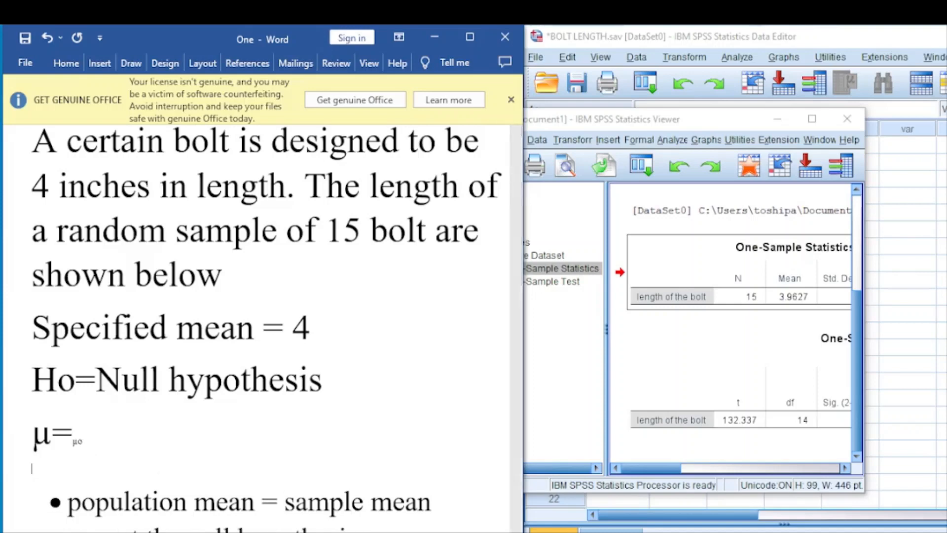
text(4=3.9)
Review the t, significance, mean difference and confidence interval in the full-screen SPSS output, and minimize the output window when done
click(812, 120)
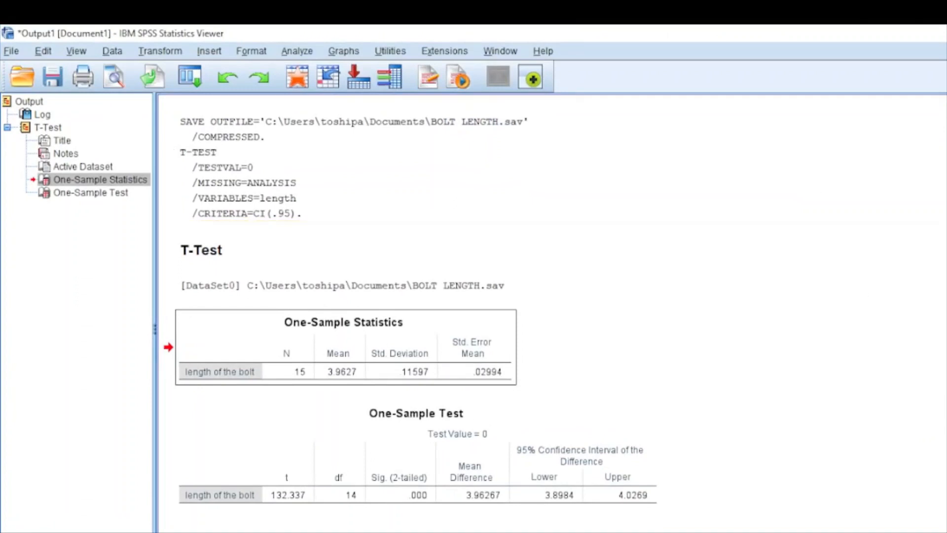
click(740, 316)
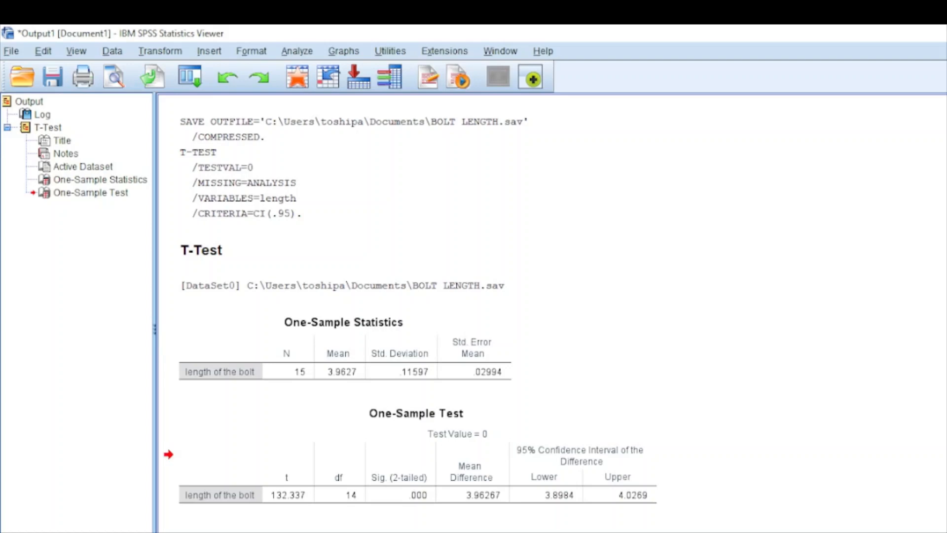
click(647, 491)
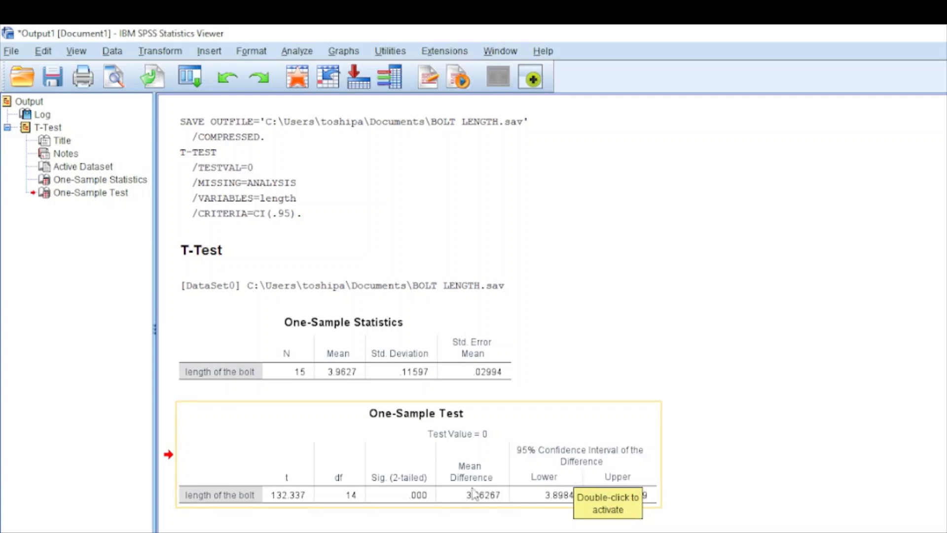
click(413, 528)
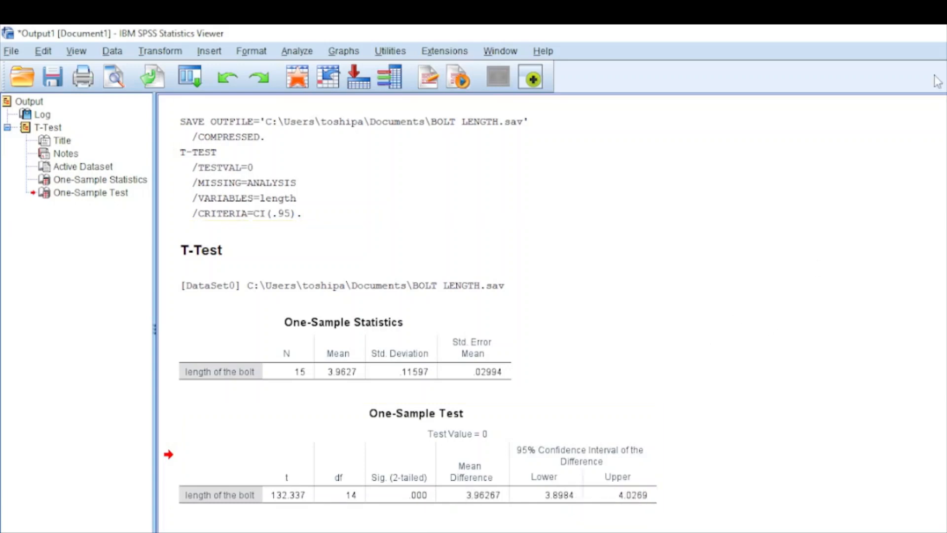
click(946, 34)
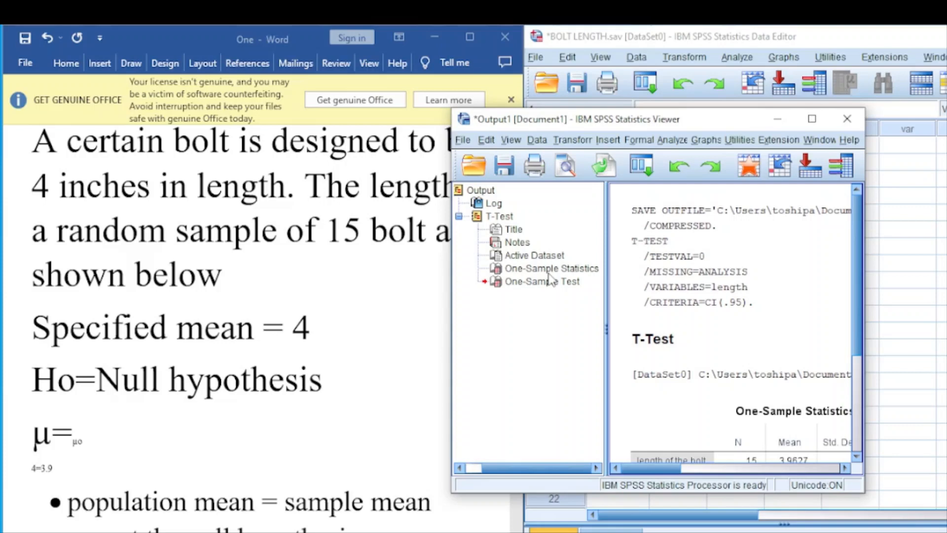
click(778, 119)
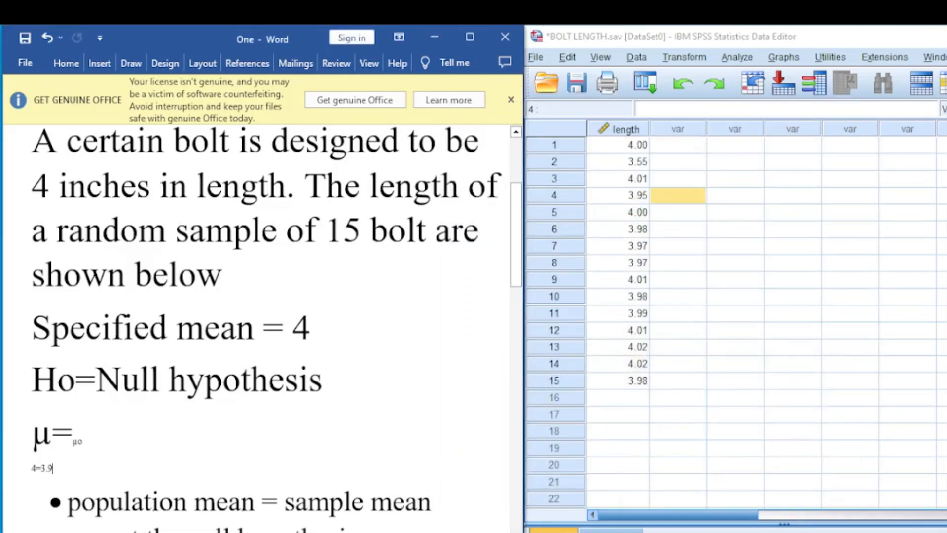
mouse_move(819, 532)
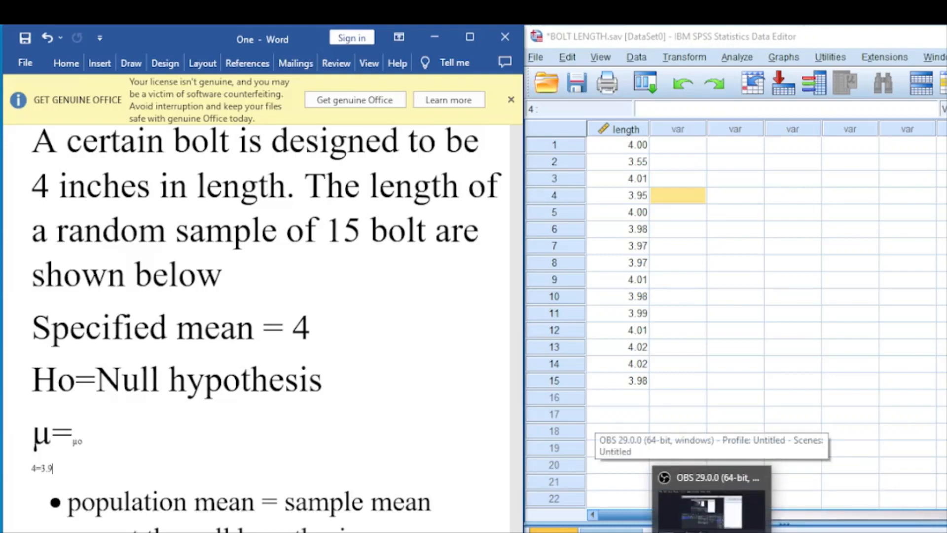
click(711, 513)
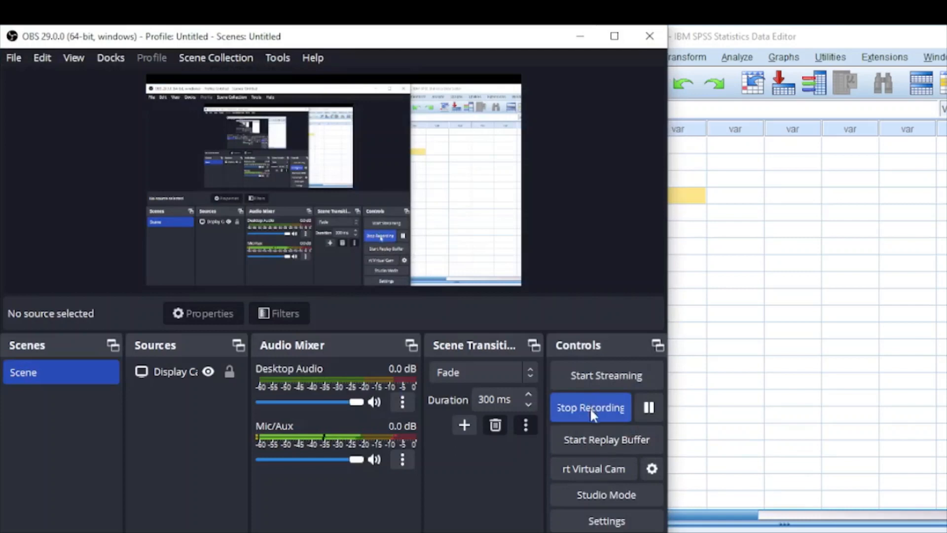